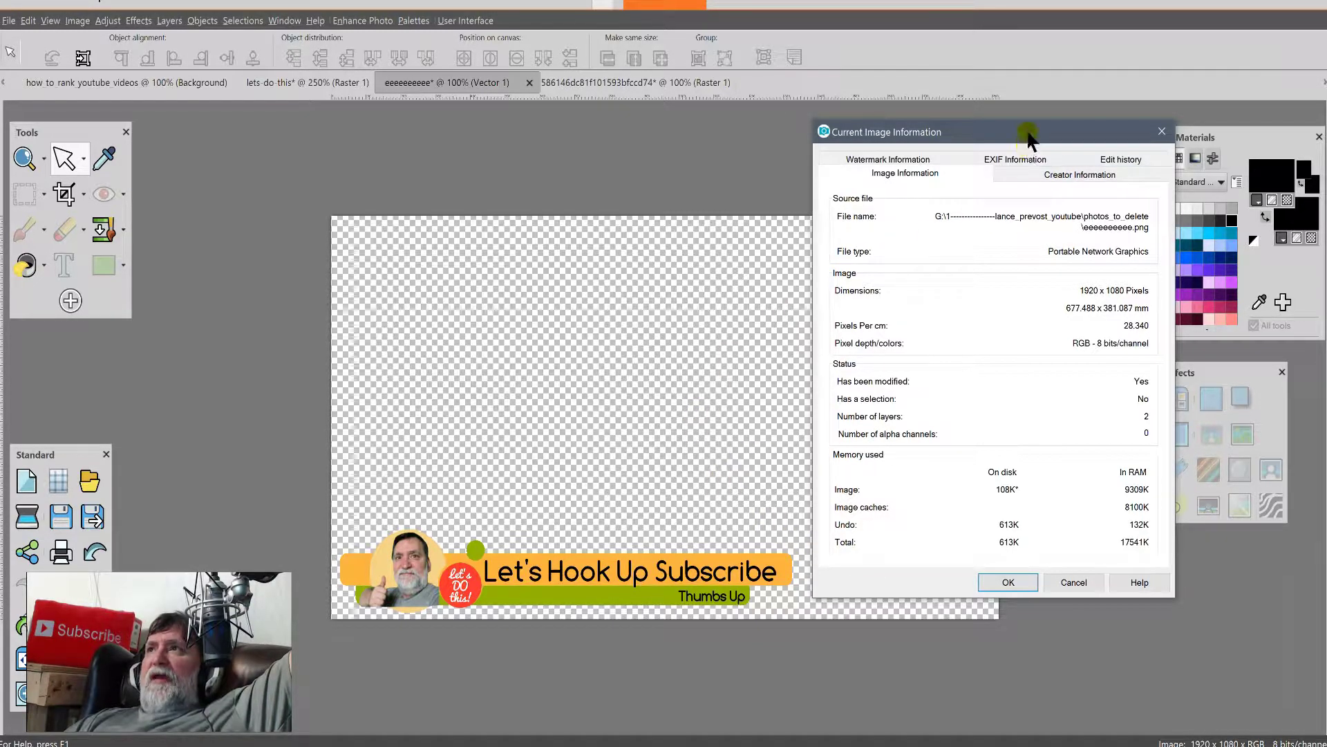
Step: Move the Image Information box aside, confirm 1920 x 1080 pixels, and close it
{"action": "left_click_drag", "start_coordinate": [1031, 132], "coordinate": [1006, 136]}
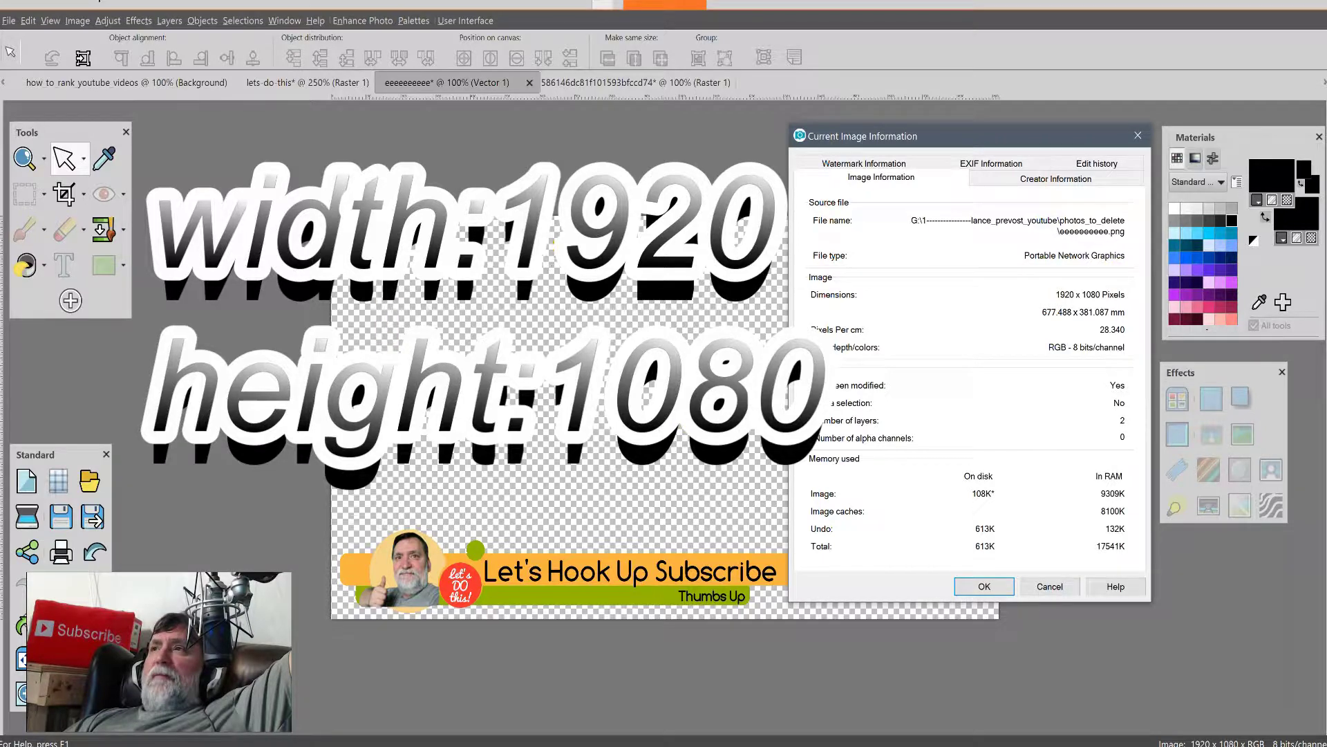
{"action": "left_click", "coordinate": [996, 587]}
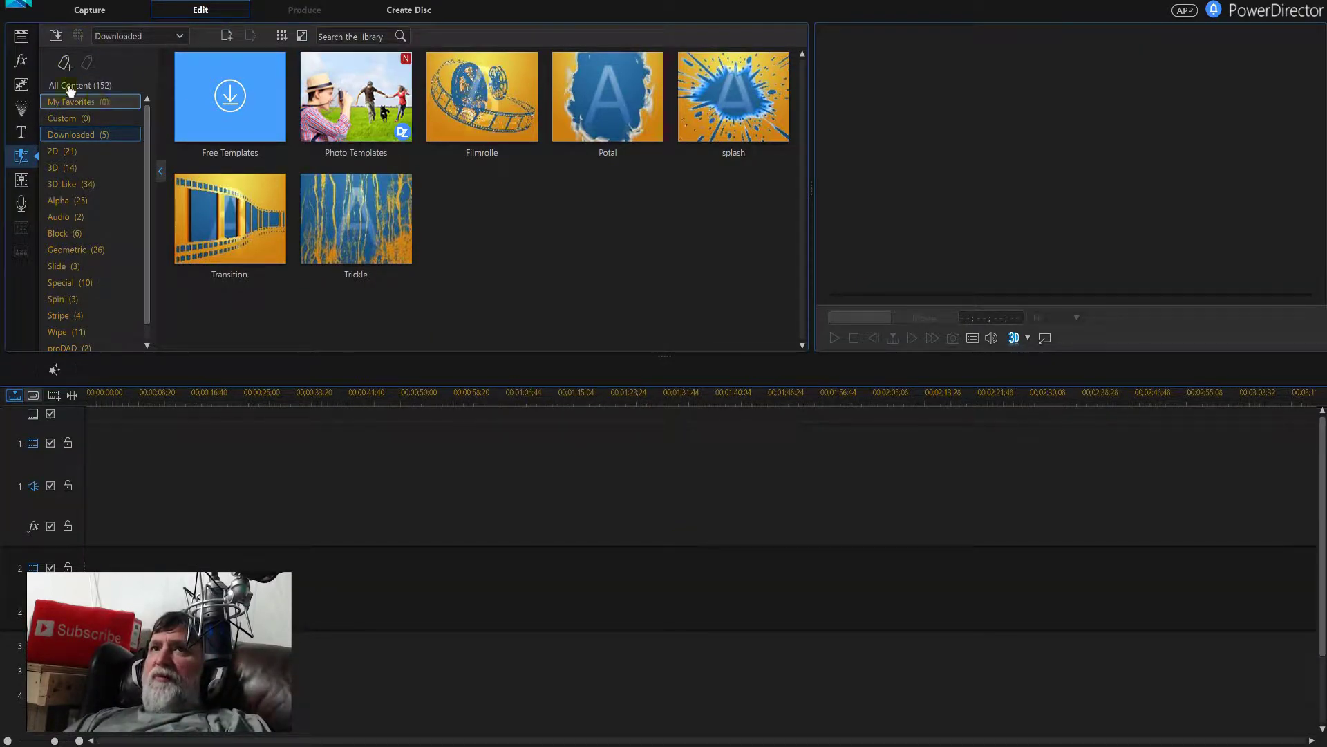
Step: Drop lower_third.png from the Media Room onto video track 2 over the compass clip
{"action": "left_click", "coordinate": [19, 38]}
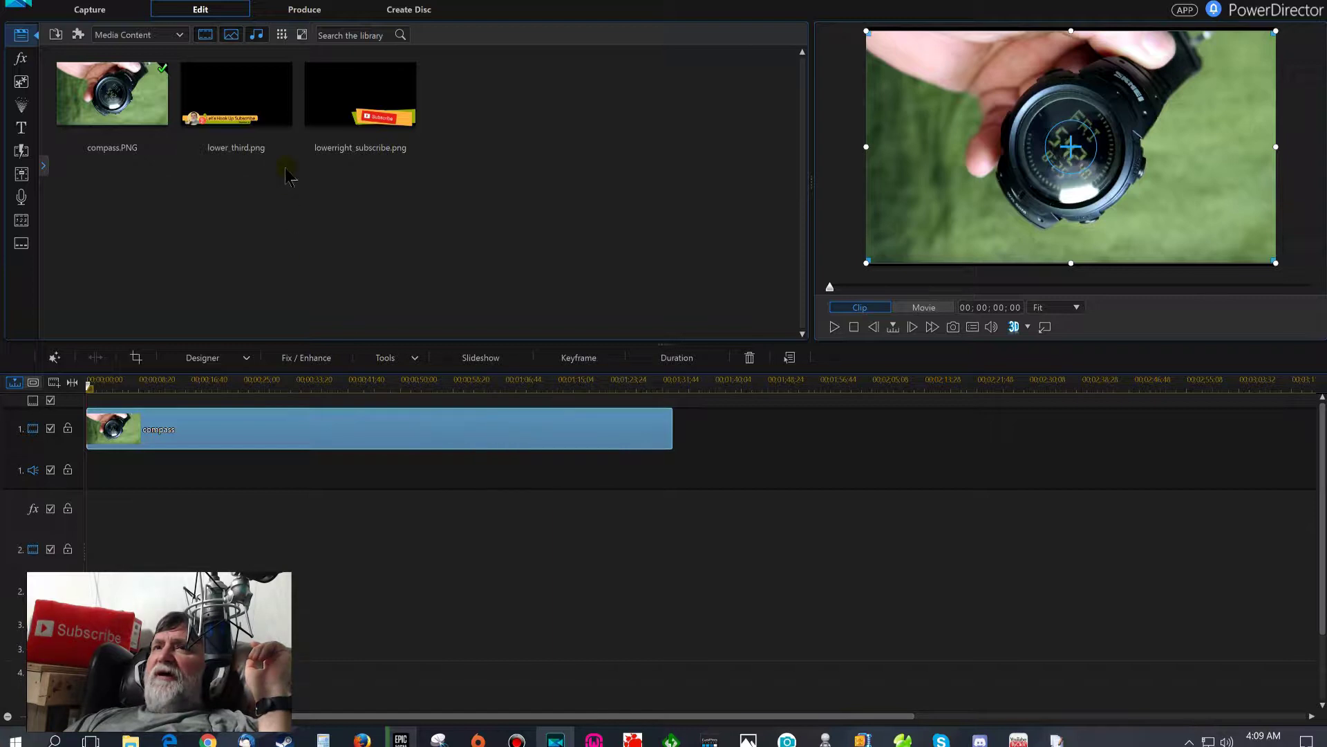
{"action": "left_click_drag", "start_coordinate": [236, 97], "coordinate": [85, 551]}
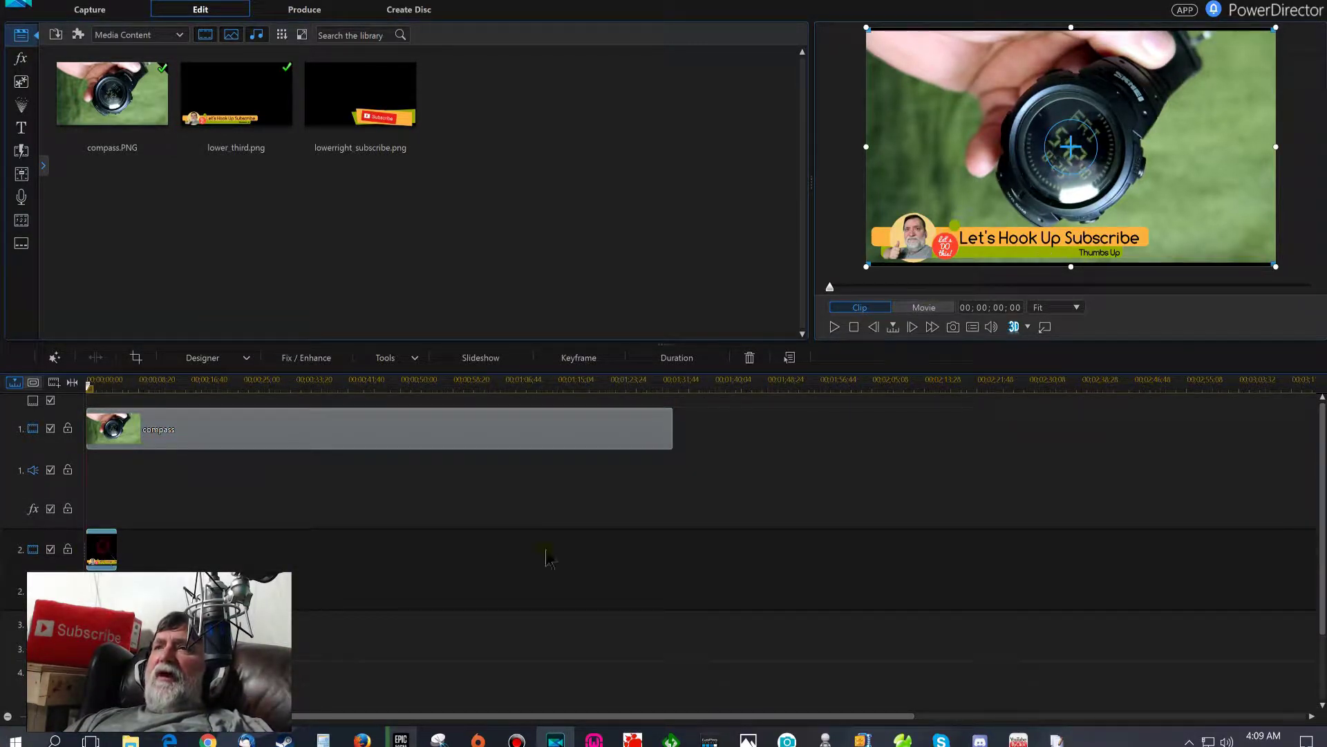
{"action": "double_click", "coordinate": [564, 563]}
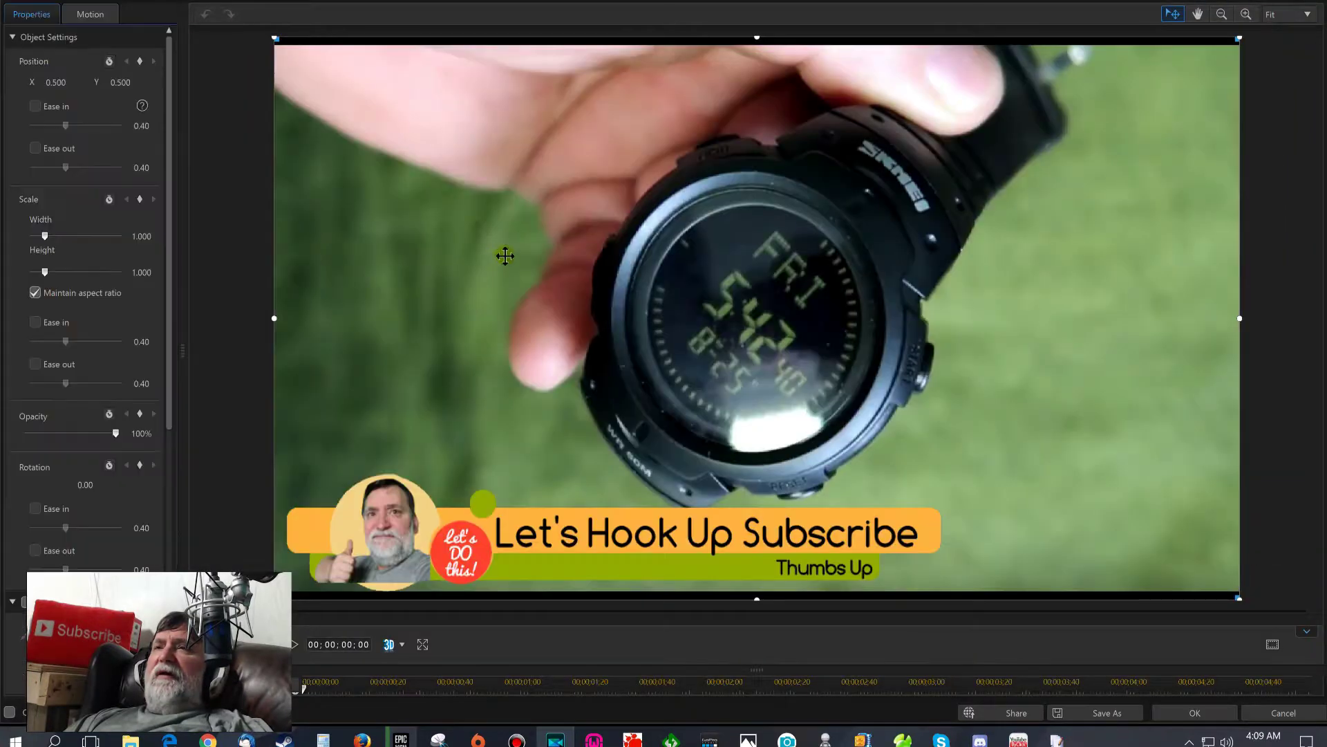
Step: Apply the dotted straight left-to-right motion path preset to lower_third.png
{"action": "left_click", "coordinate": [90, 14]}
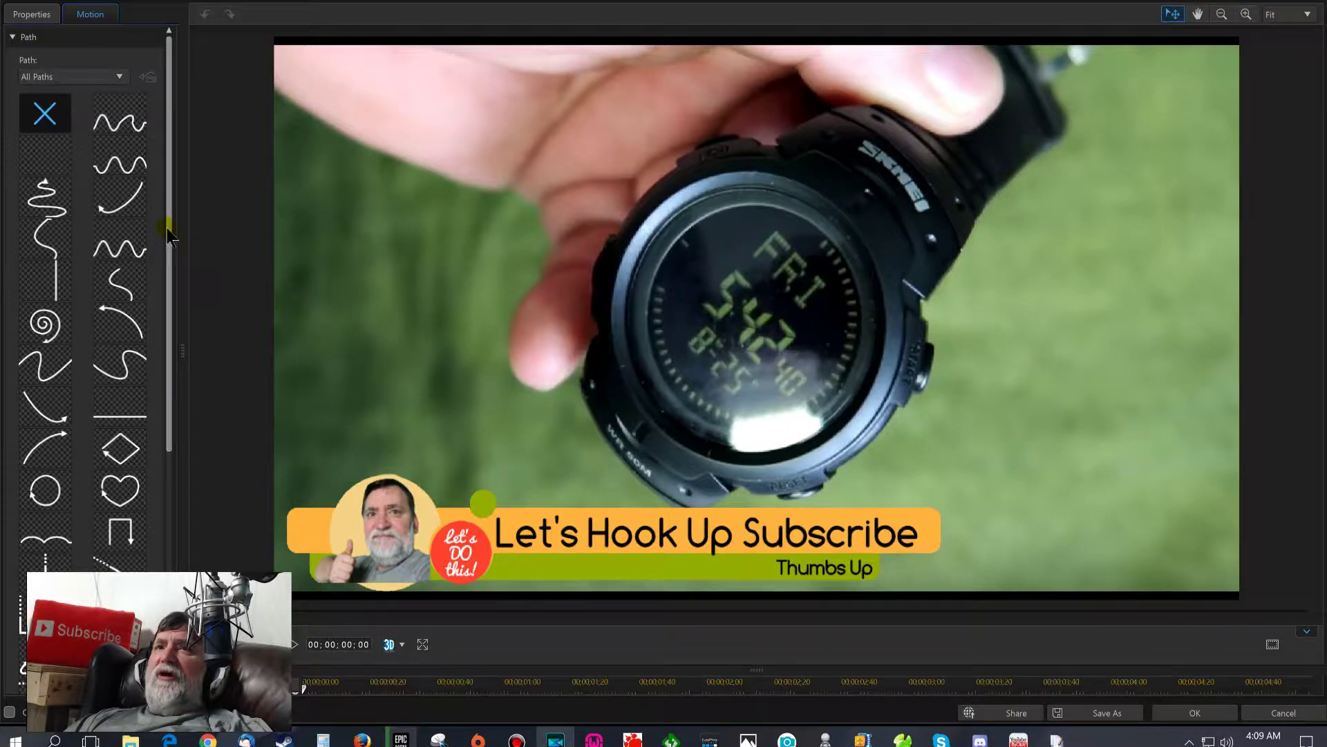
{"action": "left_click_drag", "start_coordinate": [167, 228], "coordinate": [168, 546]}
{"action": "left_click", "coordinate": [42, 359]}
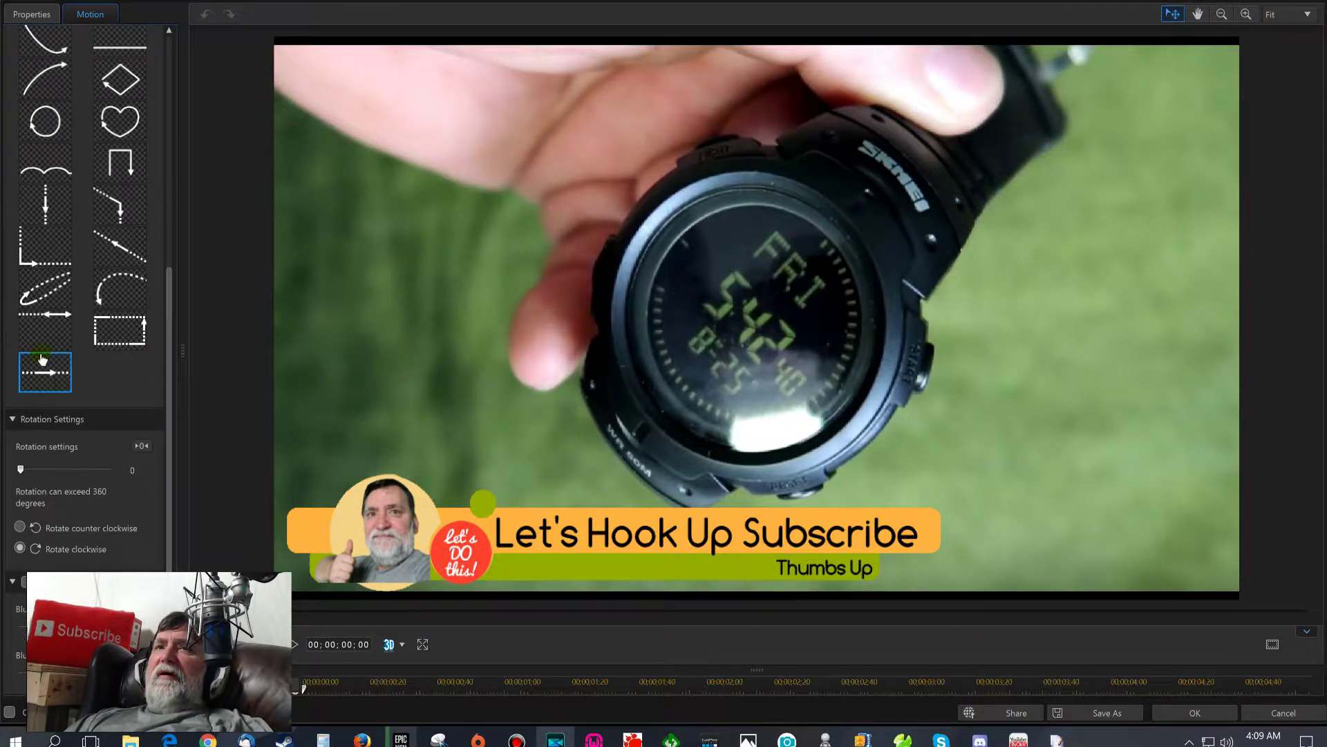
{"action": "left_click", "coordinate": [1195, 713]}
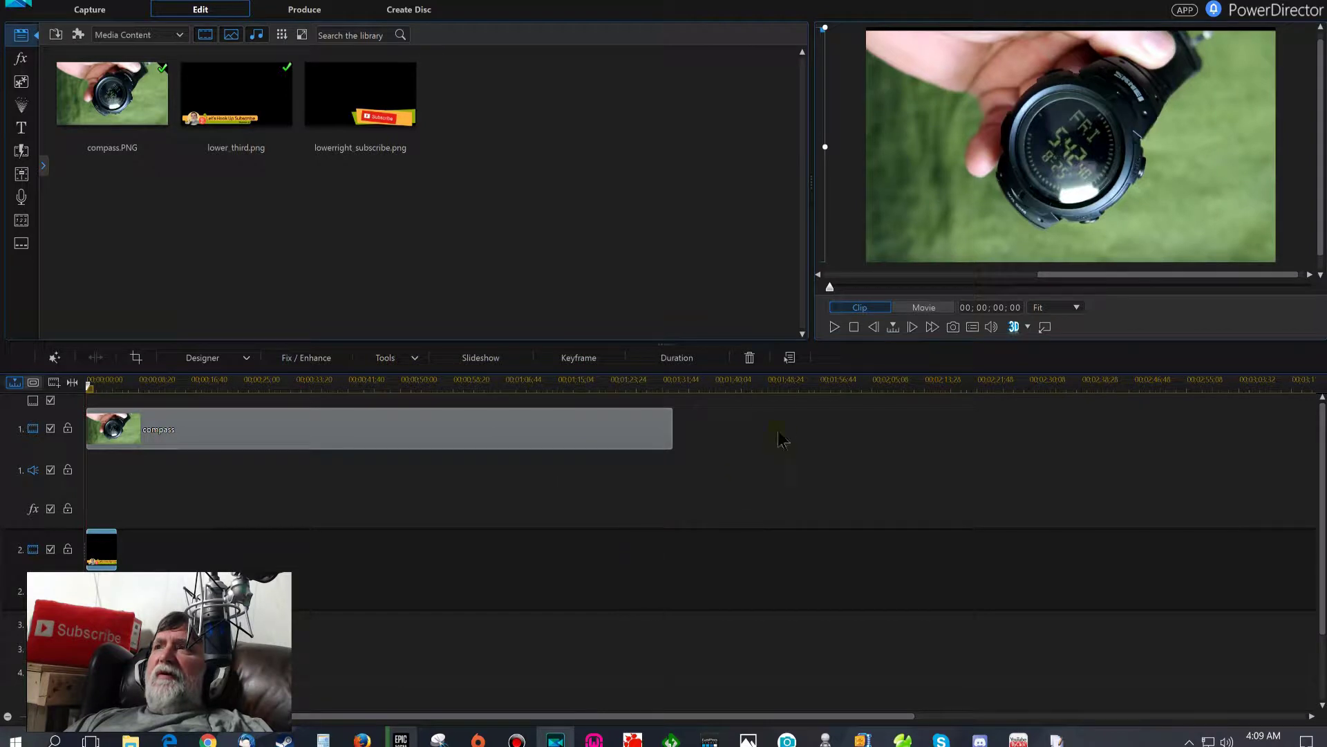
Step: Play, pause, resume and rewind the preview to watch the lower third cross the compass clip
{"action": "left_click", "coordinate": [834, 327]}
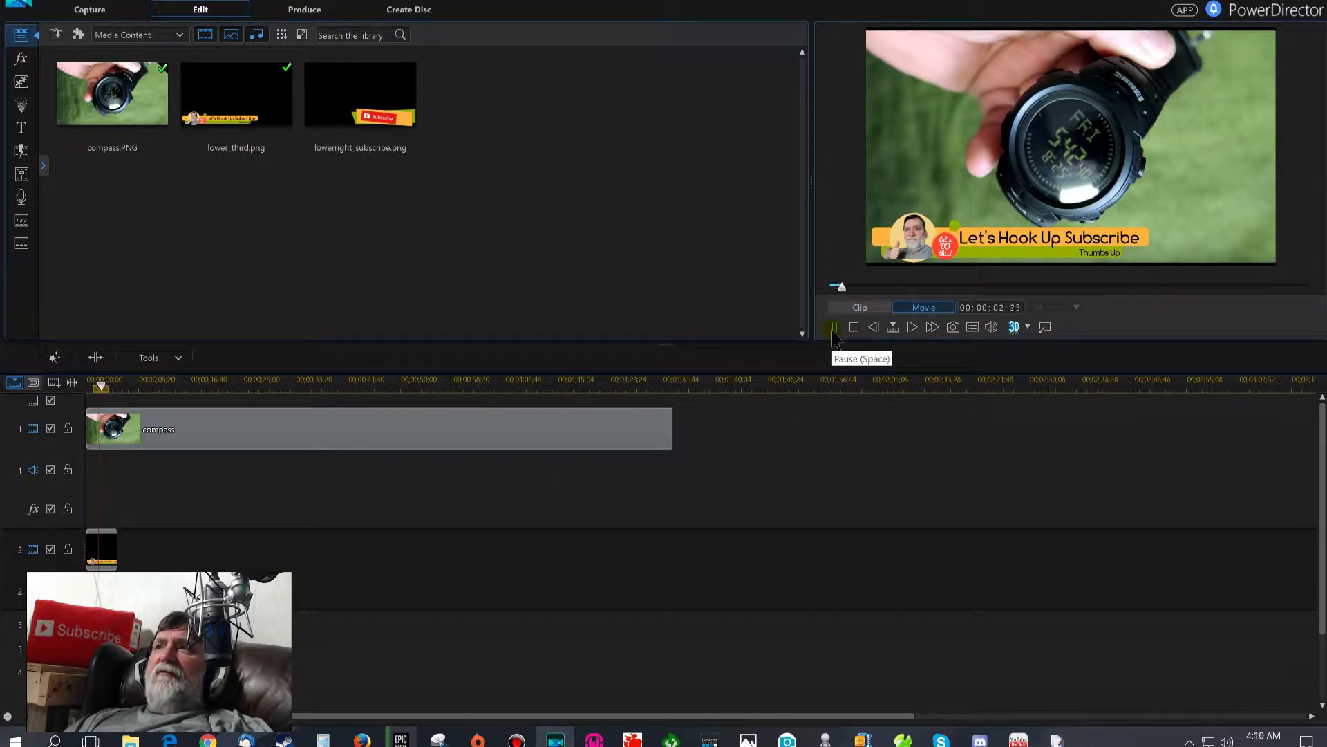
{"action": "left_click", "coordinate": [834, 329]}
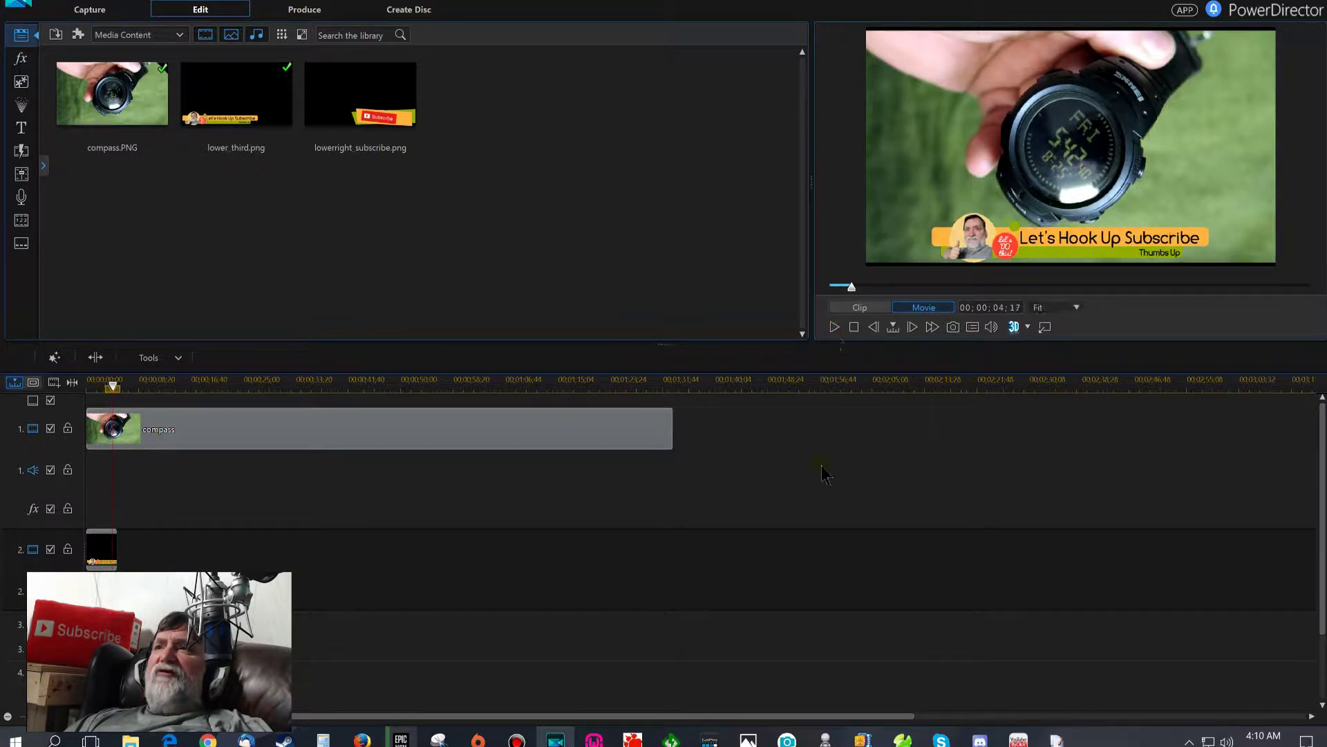
{"action": "left_click", "coordinate": [835, 328]}
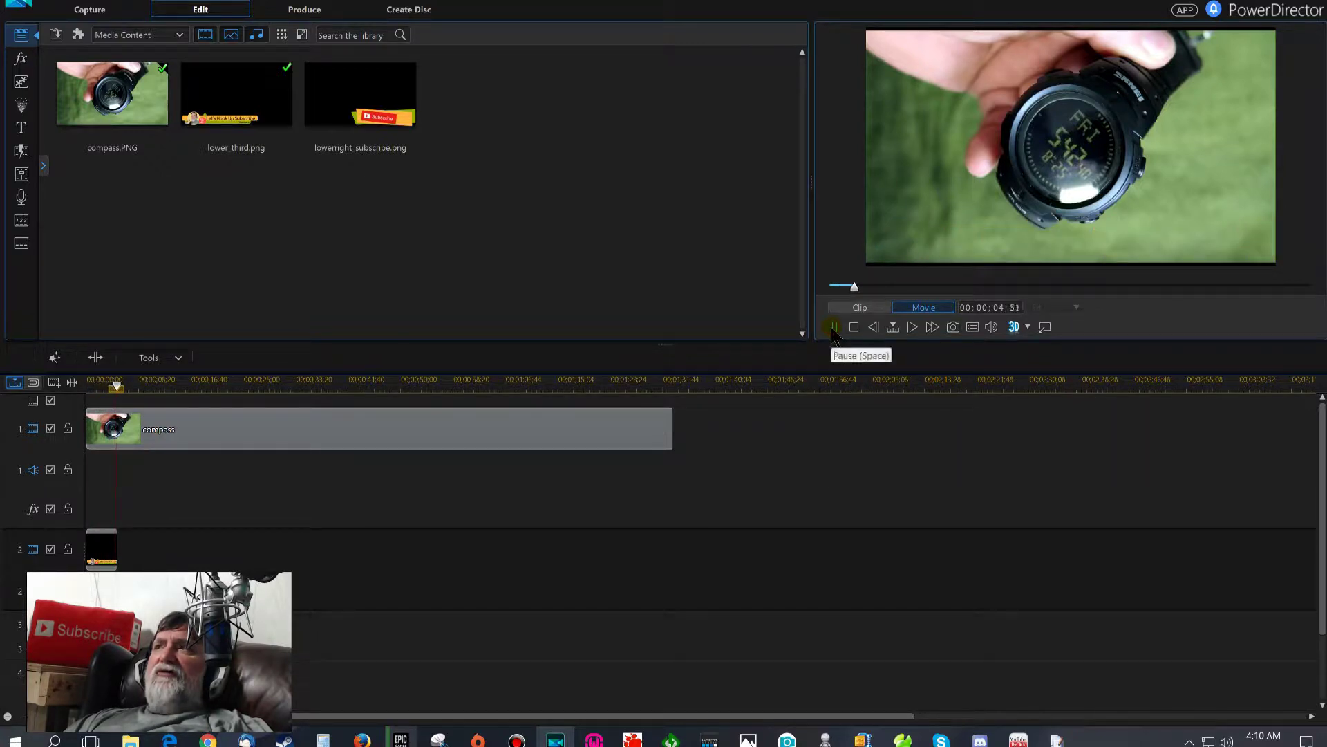
{"action": "left_click", "coordinate": [833, 328]}
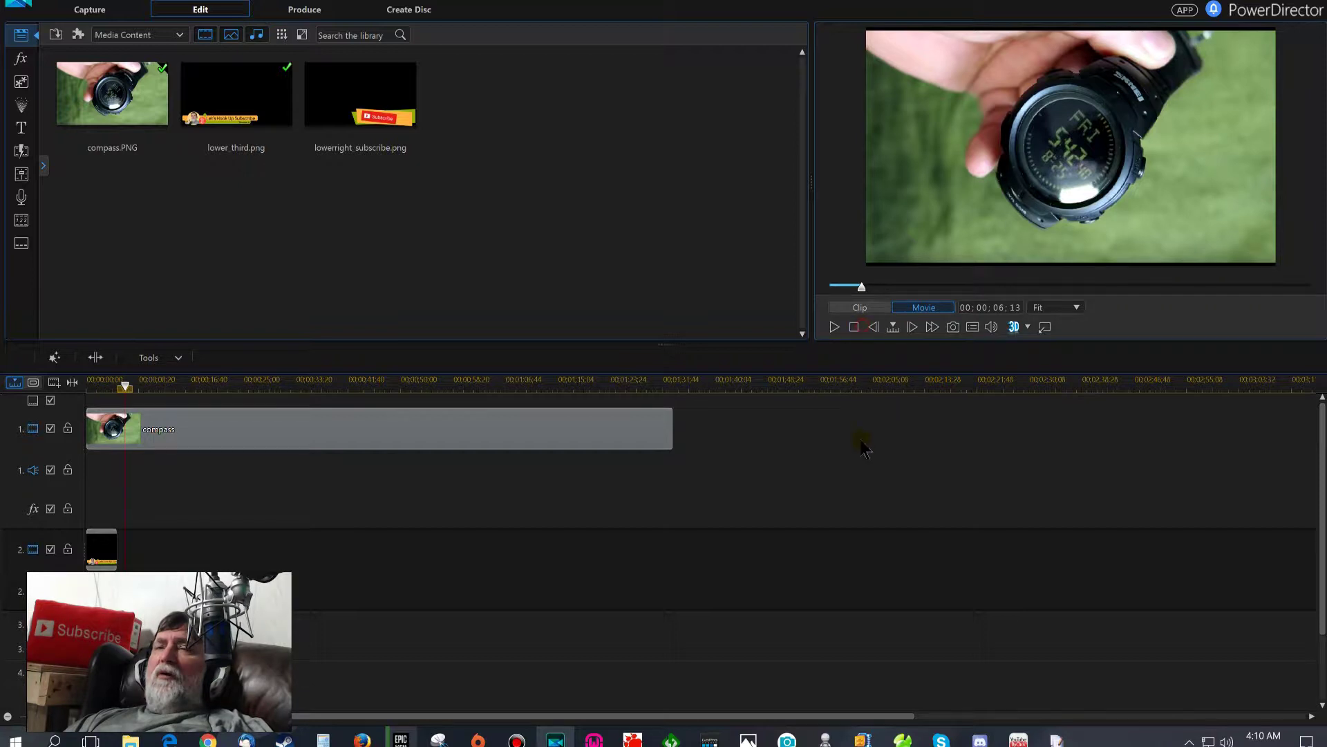
{"action": "left_click", "coordinate": [855, 329]}
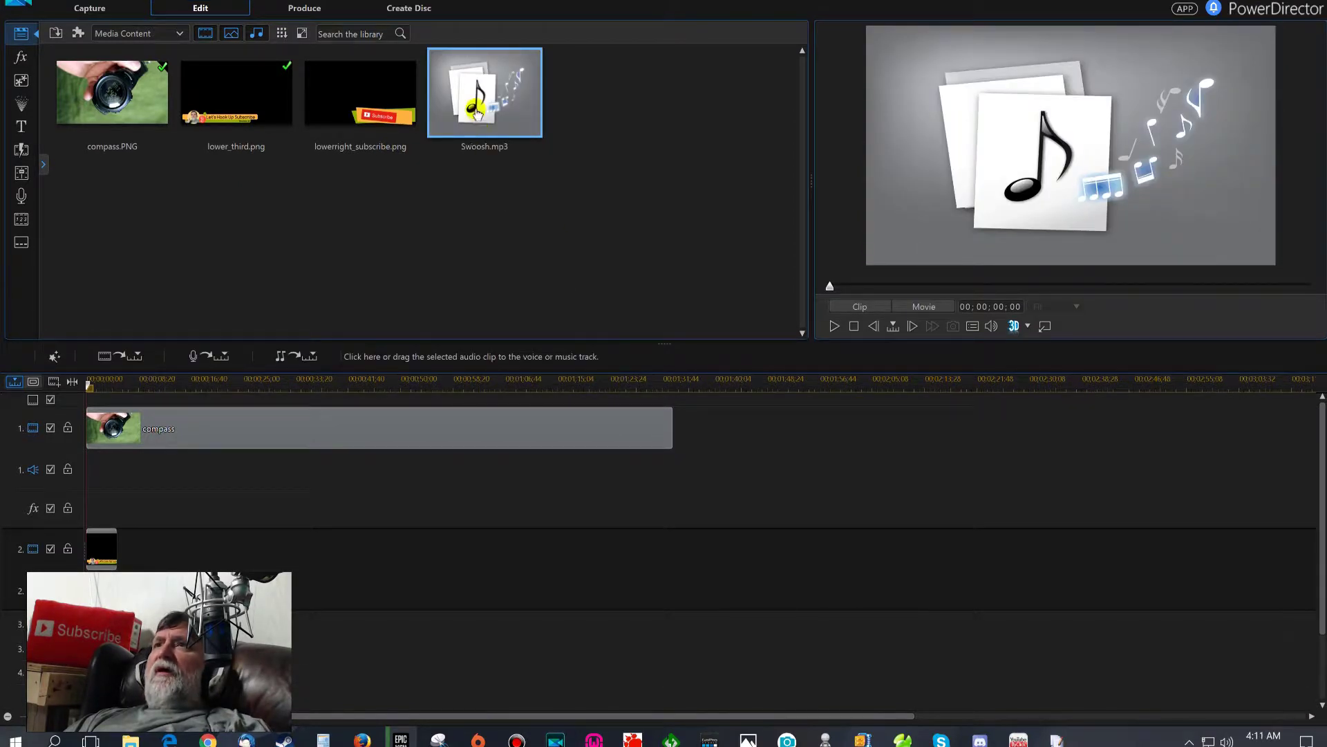
Step: Place Swoosh.mp3 on the audio track under the overlay and preview it from the start
{"action": "left_click_drag", "start_coordinate": [477, 107], "coordinate": [324, 469]}
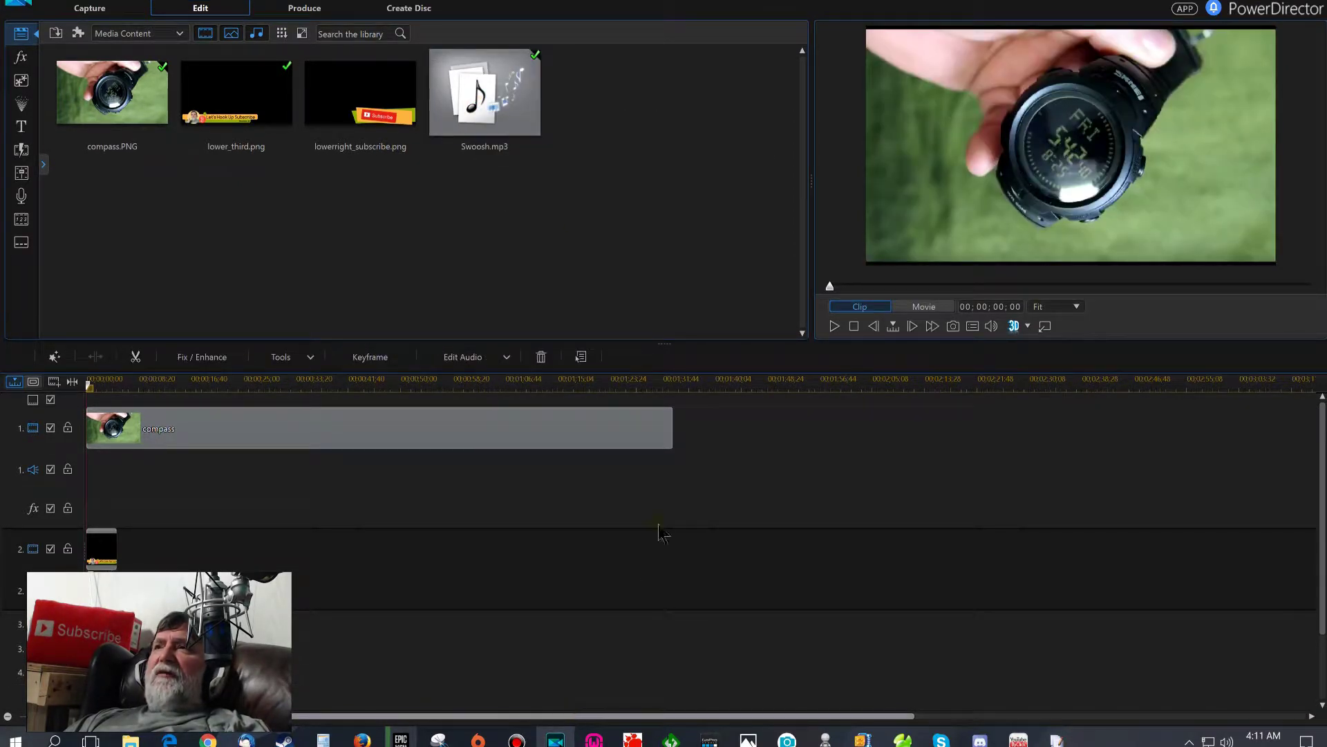
{"action": "left_click", "coordinate": [839, 379]}
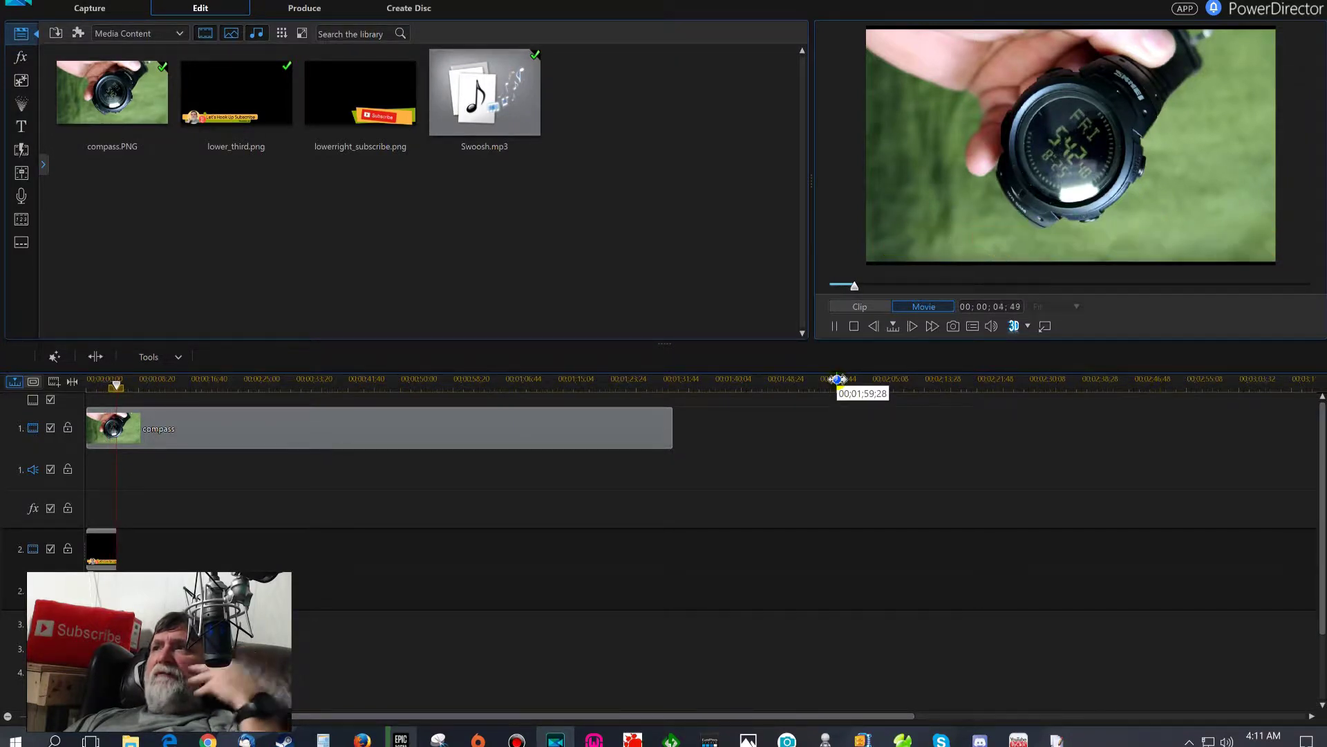
{"action": "left_click", "coordinate": [835, 327]}
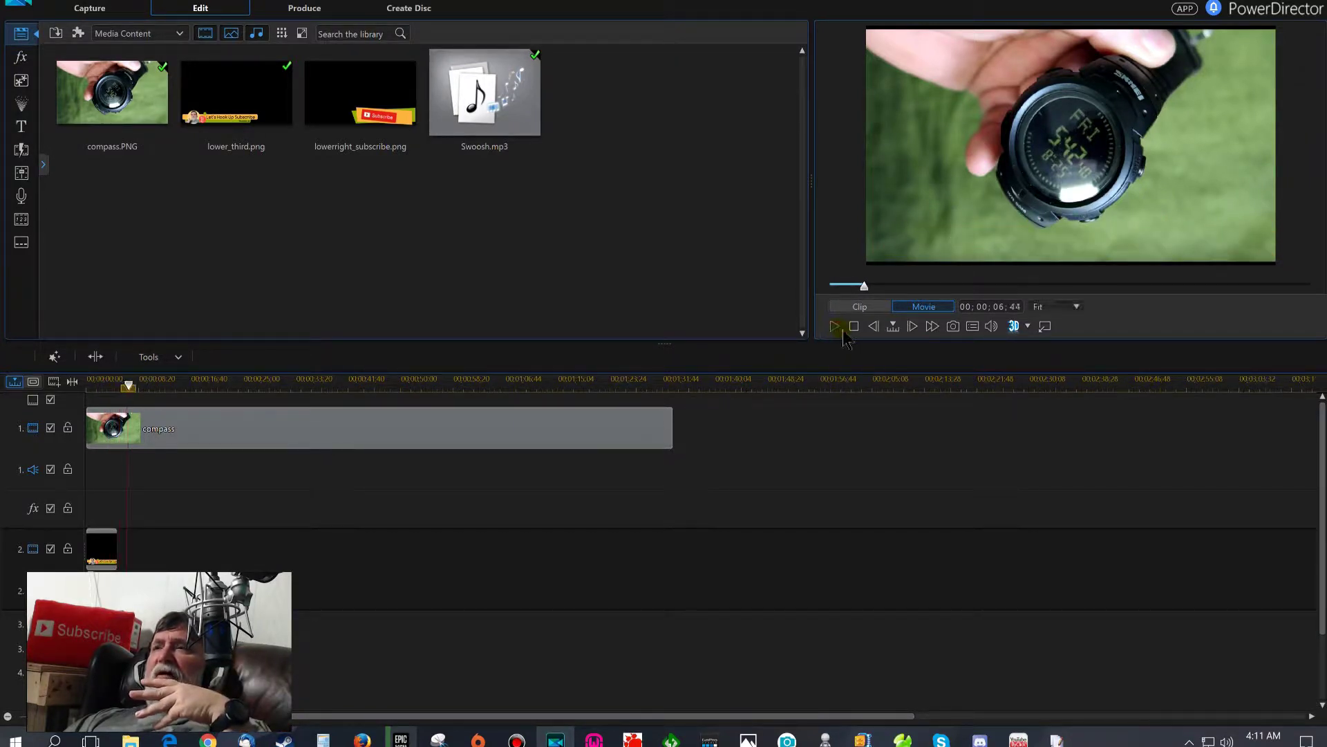
{"action": "left_click", "coordinate": [854, 326]}
{"action": "left_click", "coordinate": [836, 326]}
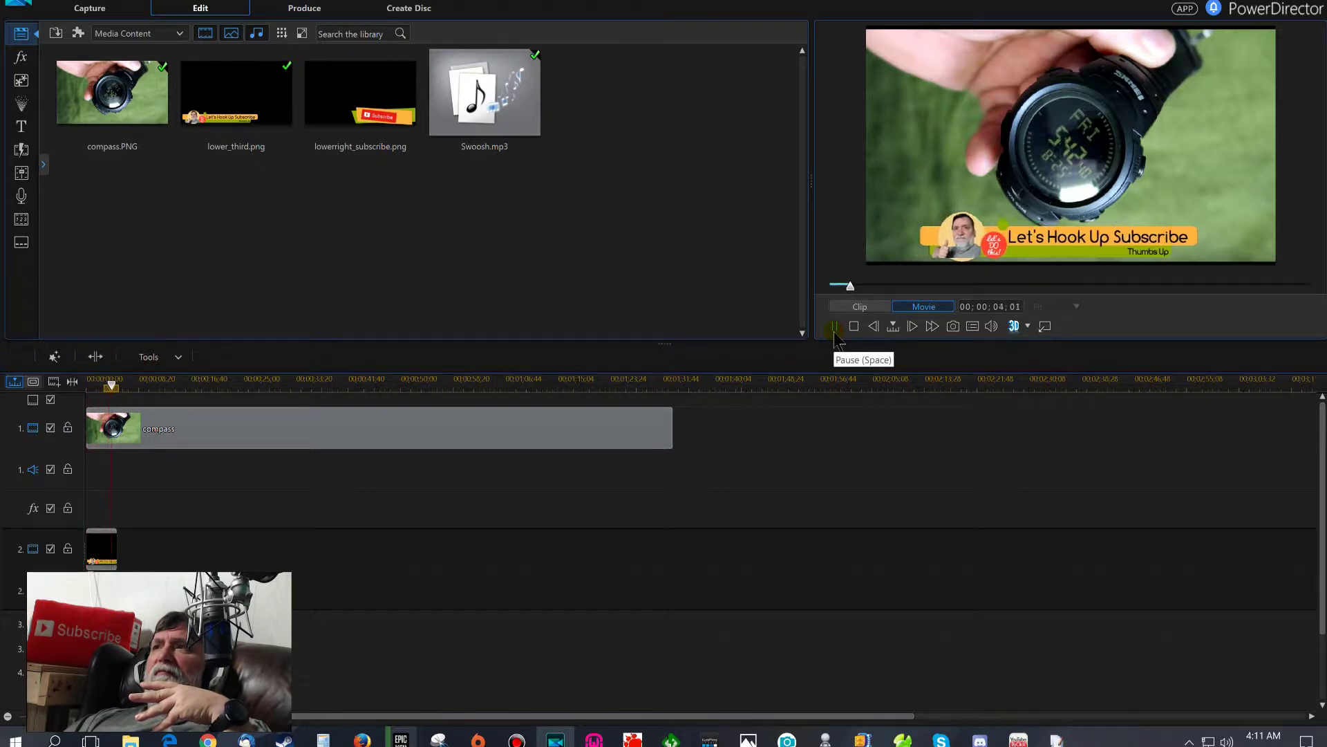
{"action": "left_click", "coordinate": [835, 332]}
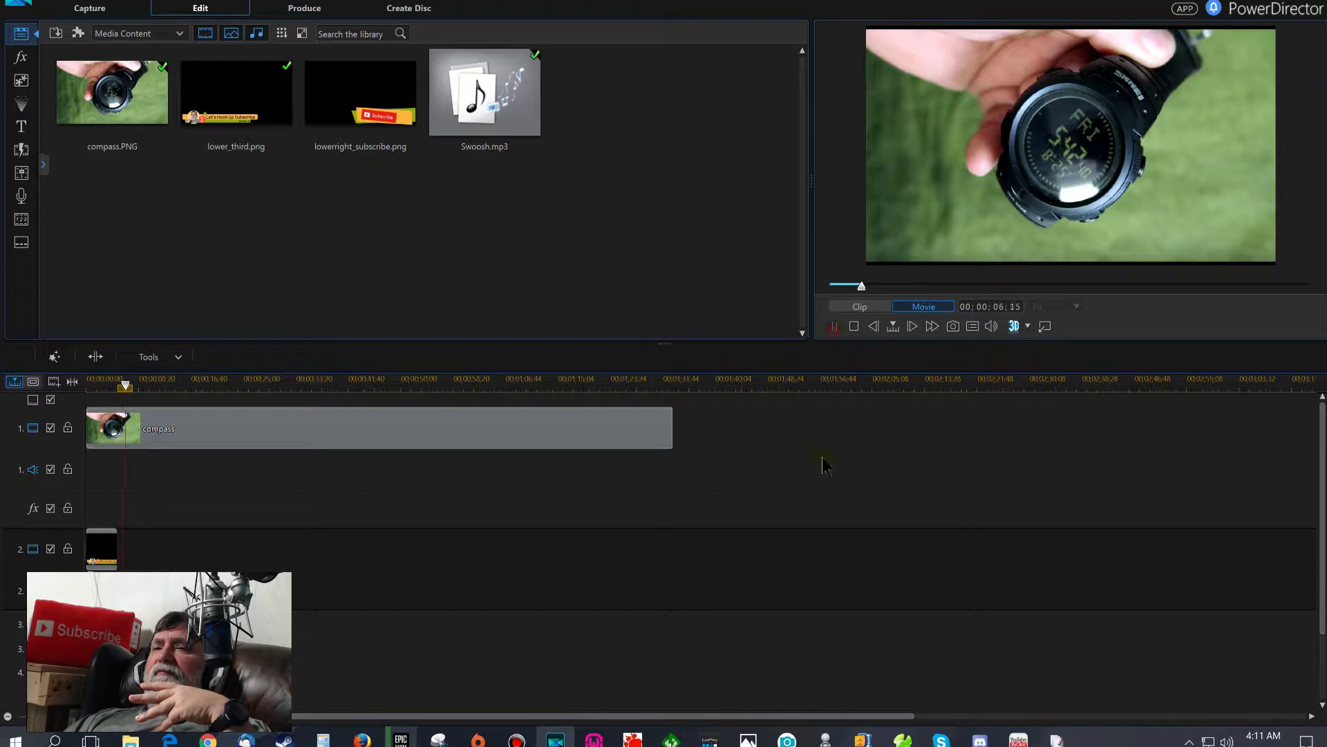
{"action": "left_click", "coordinate": [855, 327]}
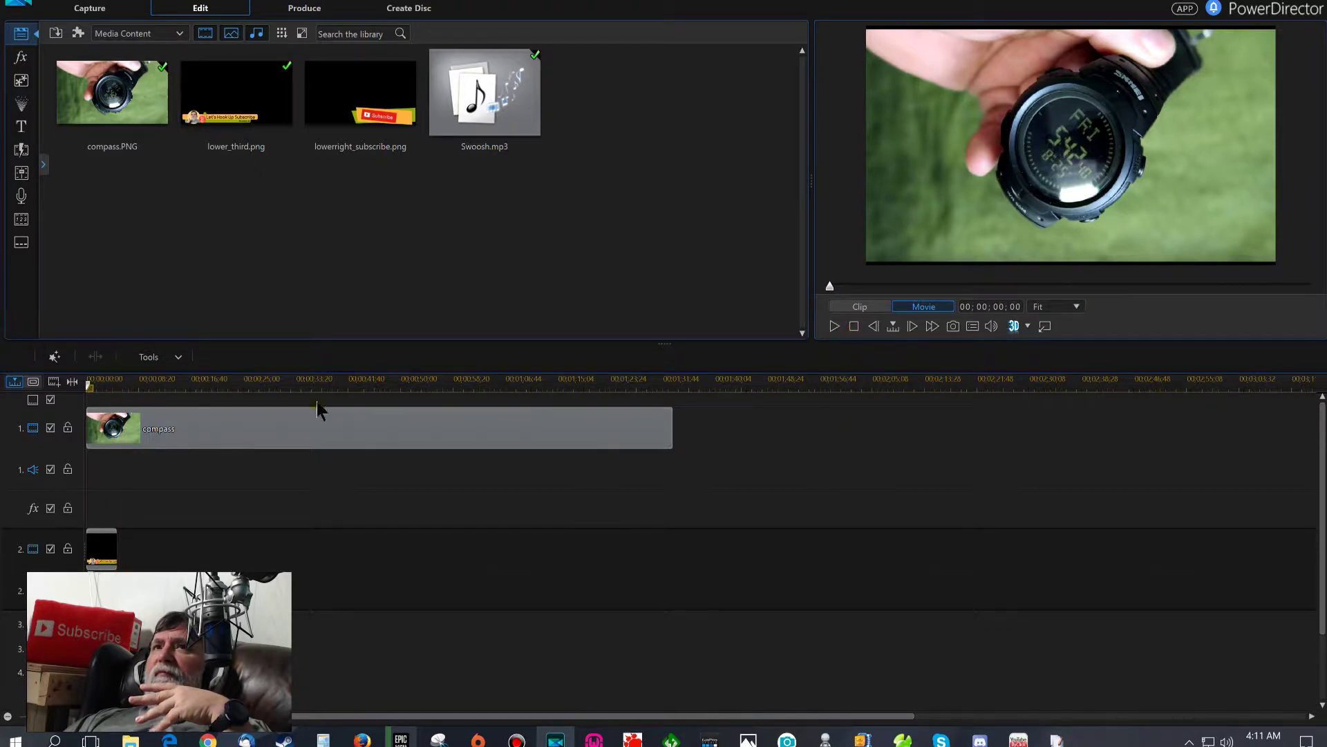
{"action": "left_click", "coordinate": [21, 56]}
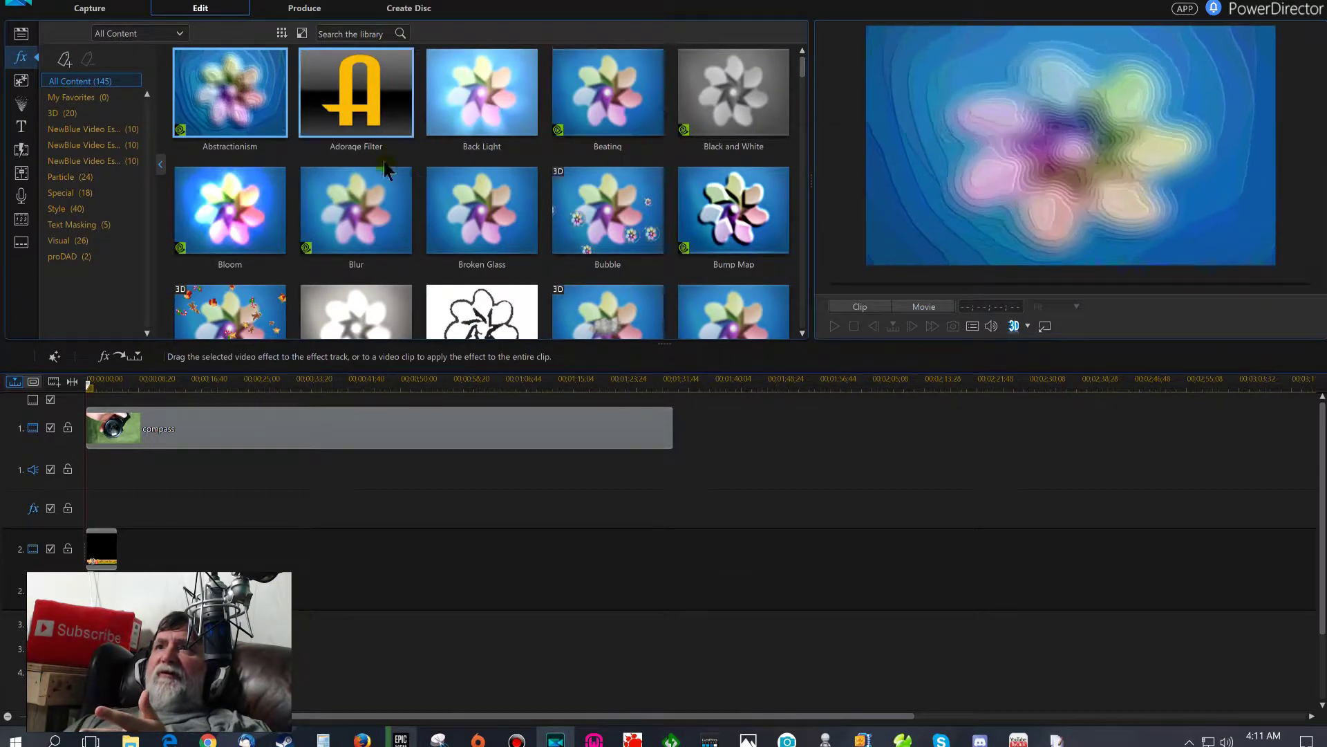
Step: Scroll through the video effects grid, then return to the lower-third PNG in PaintShop Pro
{"action": "scroll", "coordinate": [545, 204], "scroll_direction": "down", "scroll_amount": 3}
{"action": "scroll", "coordinate": [544, 203], "scroll_direction": "down", "scroll_amount": 3}
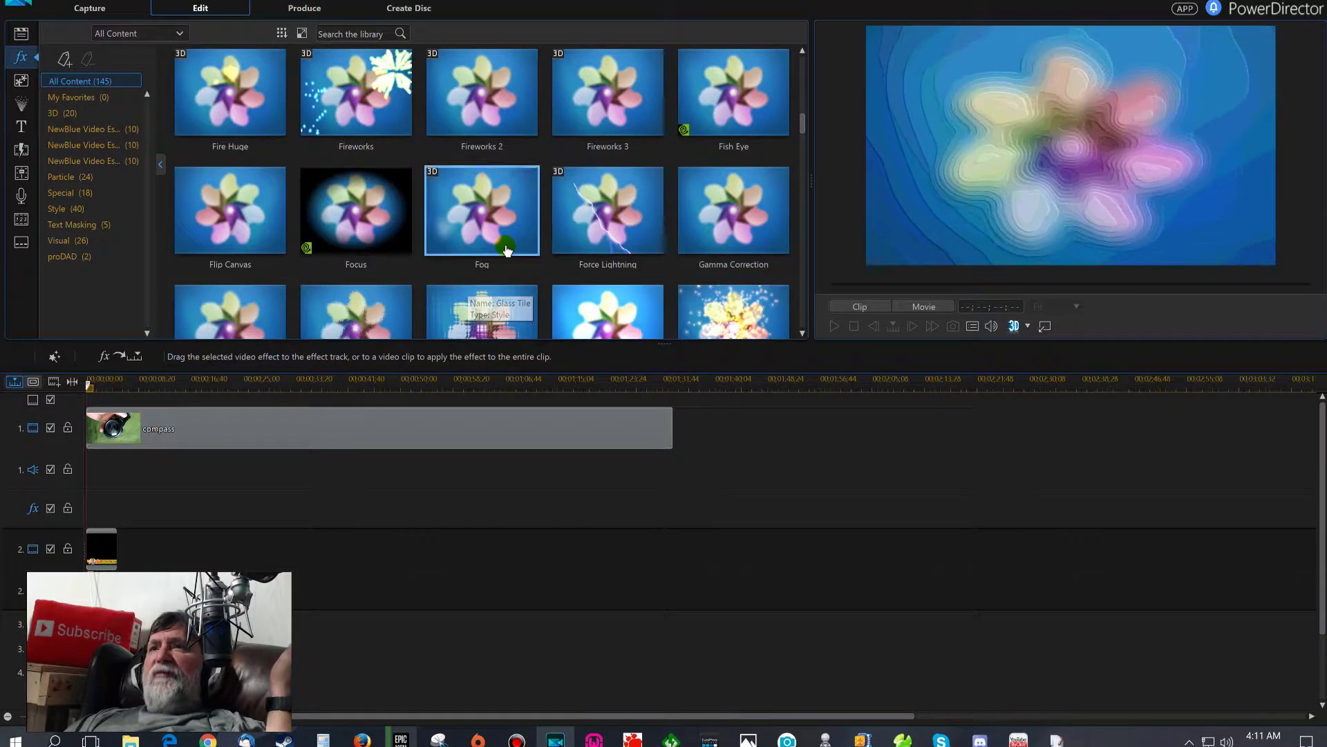
{"action": "scroll", "coordinate": [477, 277], "scroll_direction": "down", "scroll_amount": 2}
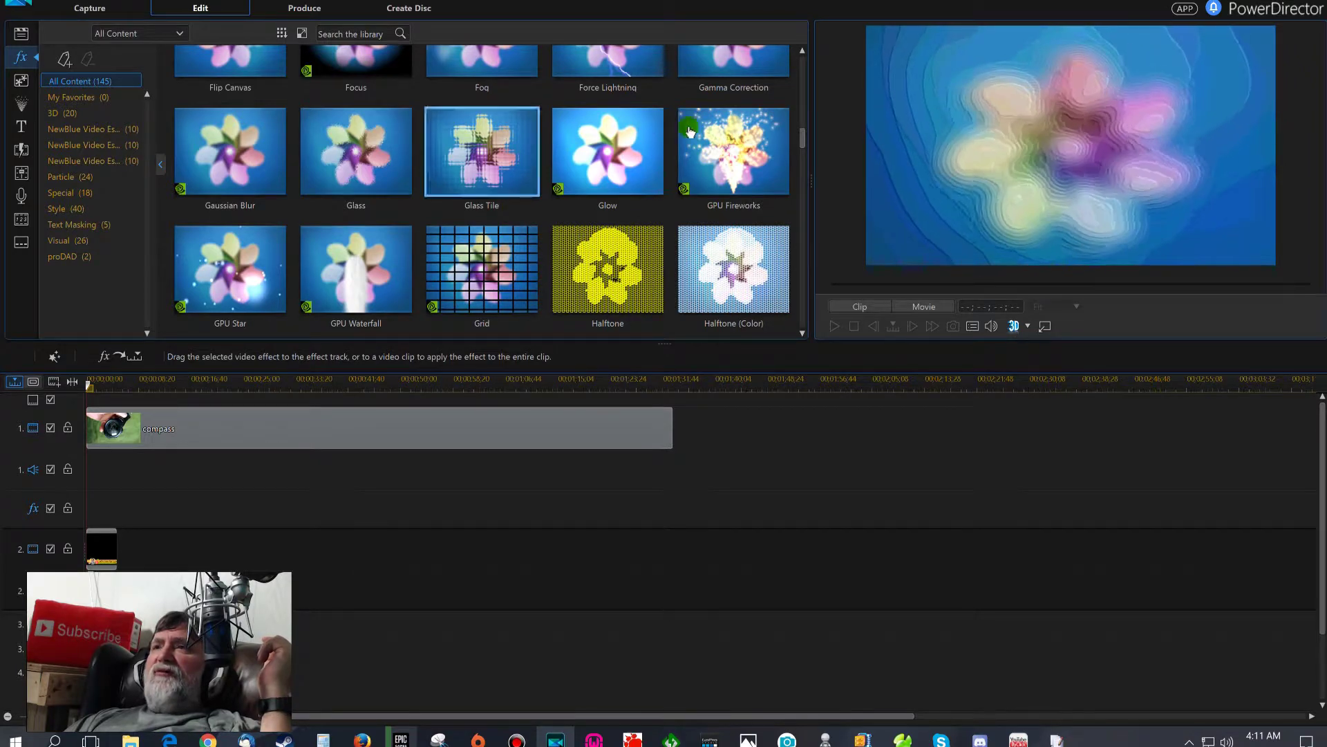
{"action": "scroll", "coordinate": [493, 181], "scroll_direction": "down", "scroll_amount": 2}
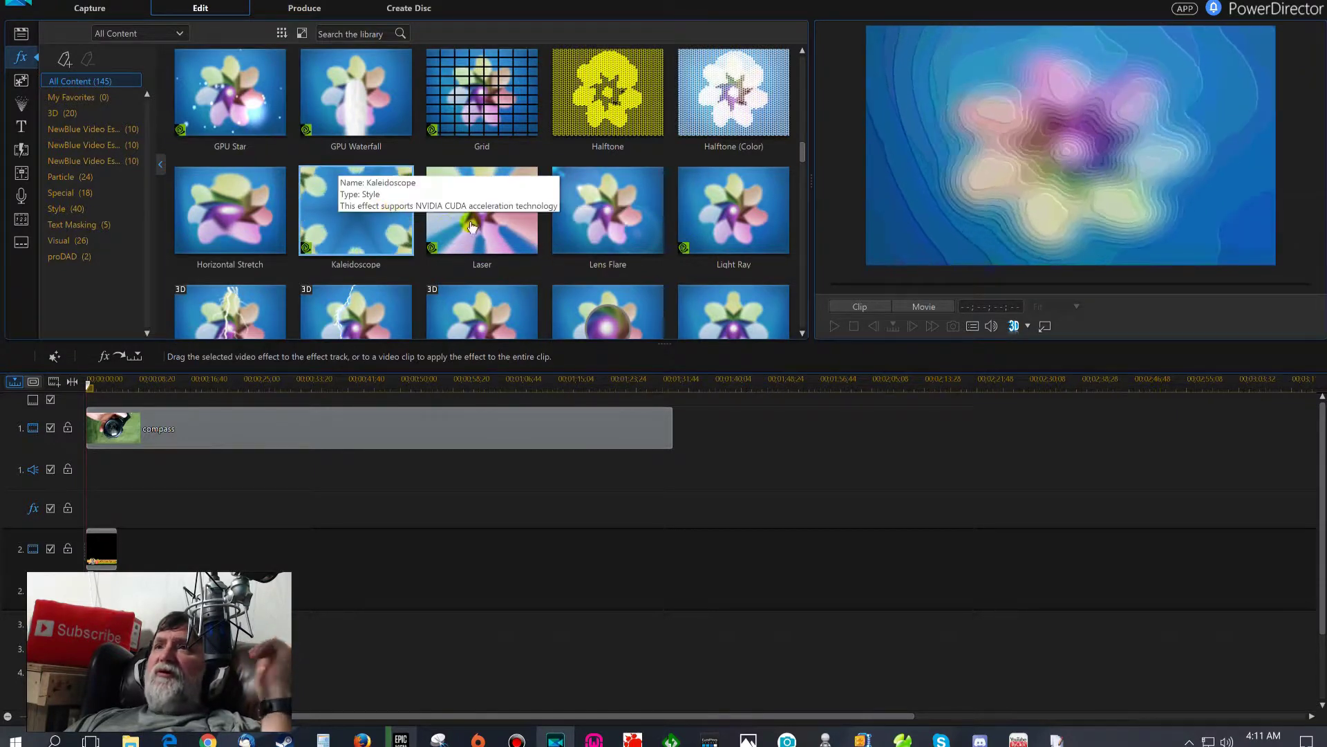
{"action": "scroll", "coordinate": [610, 218], "scroll_direction": "down", "scroll_amount": 2}
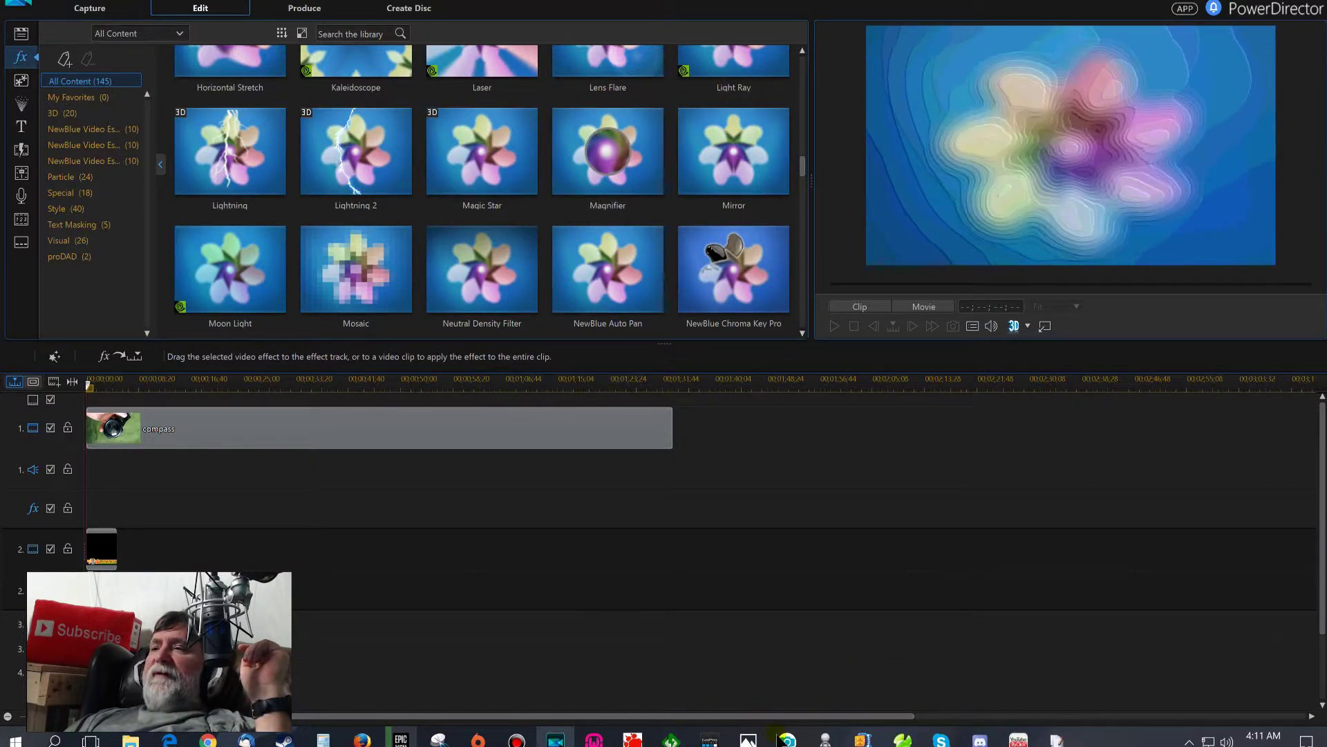
{"action": "left_click", "coordinate": [804, 719]}
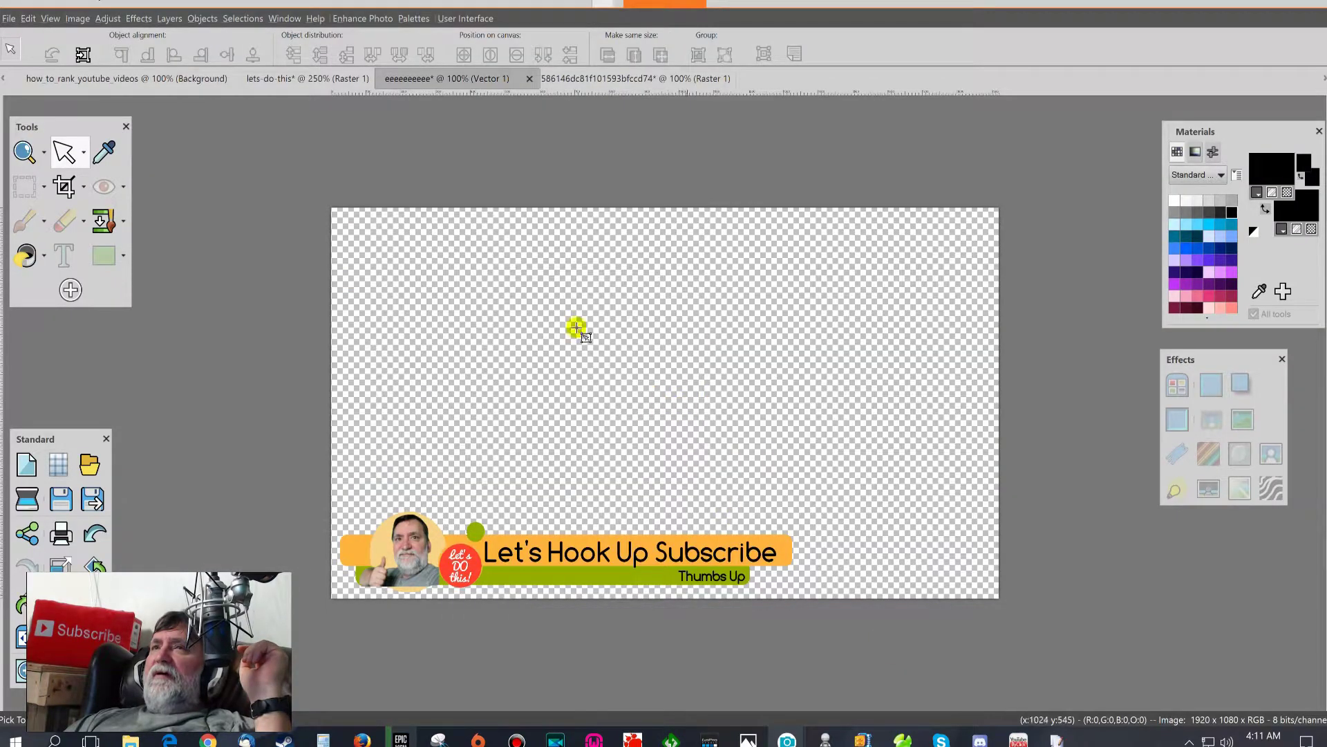
Step: Show eeeeeeeee.png's Image Information (1920 x 1080 pixels) and move it beside the canvas
{"action": "left_click", "coordinate": [51, 18]}
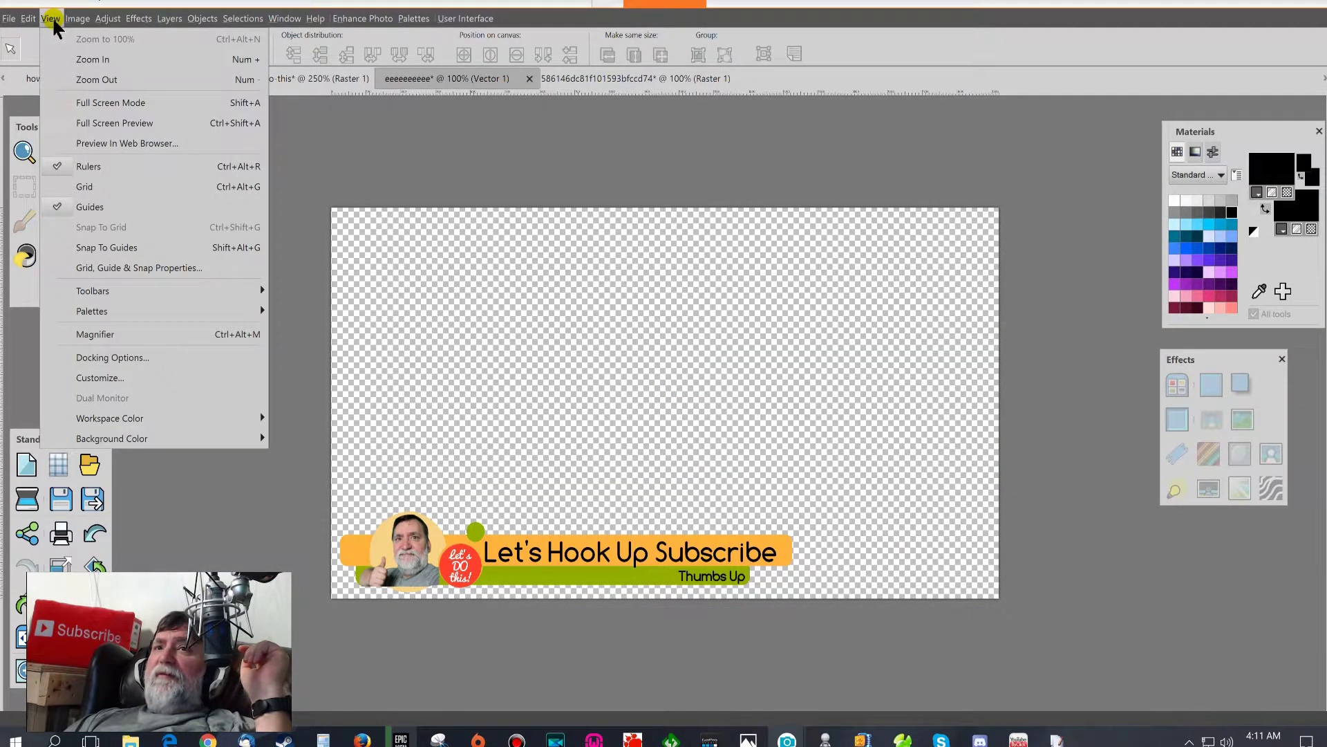
{"action": "mouse_move", "coordinate": [72, 19]}
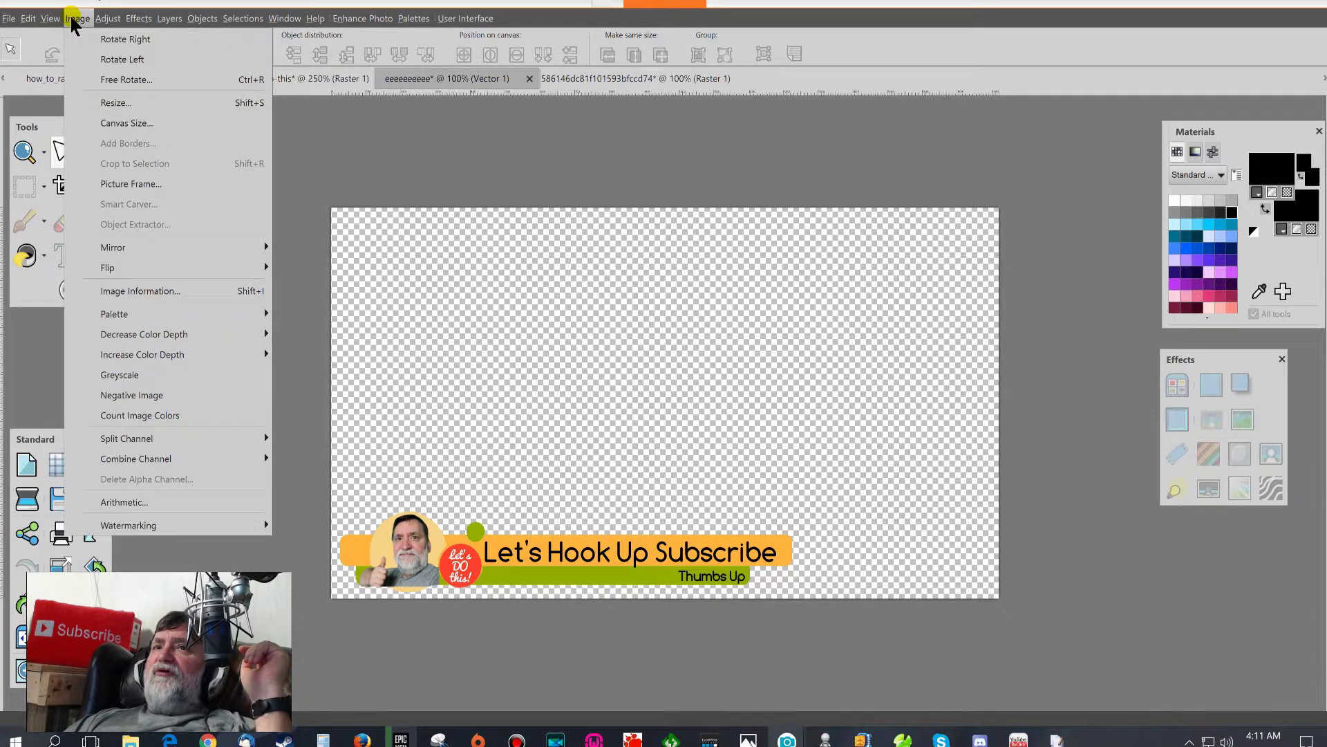
{"action": "left_click", "coordinate": [158, 290]}
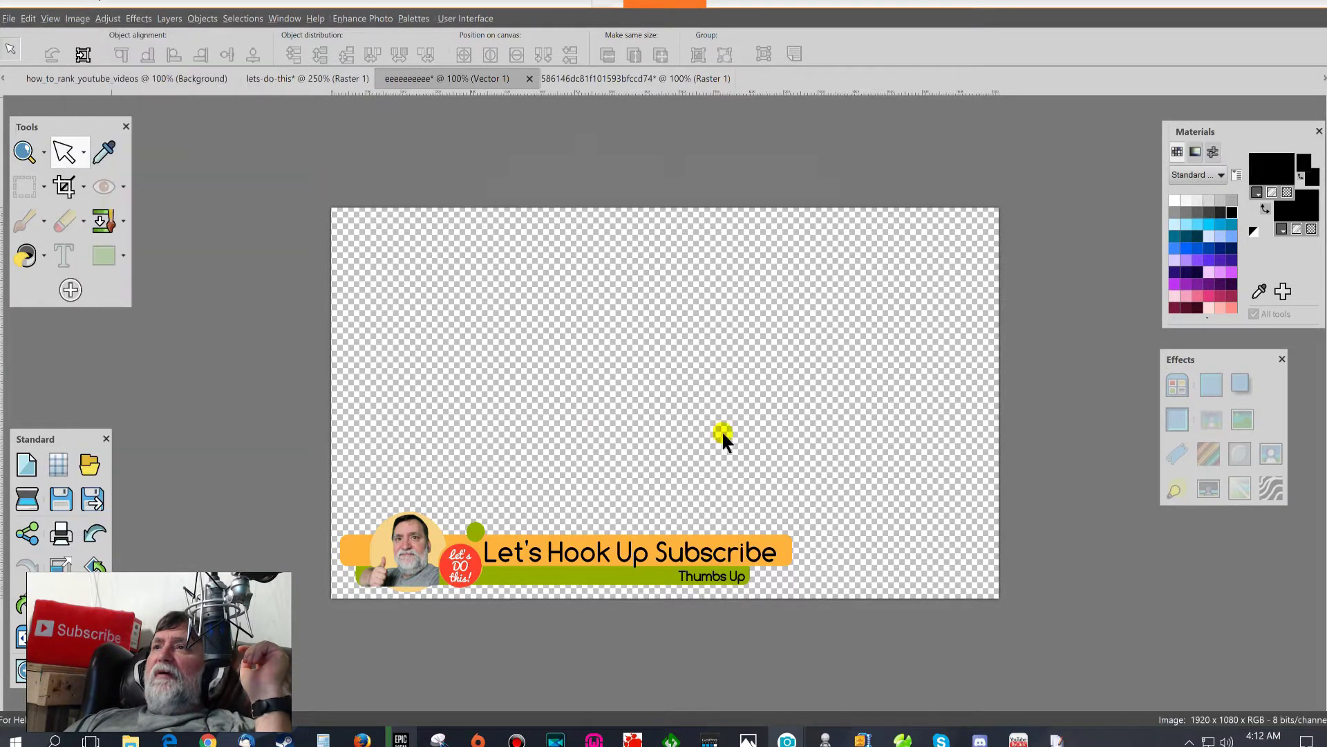
{"action": "left_click_drag", "start_coordinate": [670, 130], "coordinate": [923, 118]}
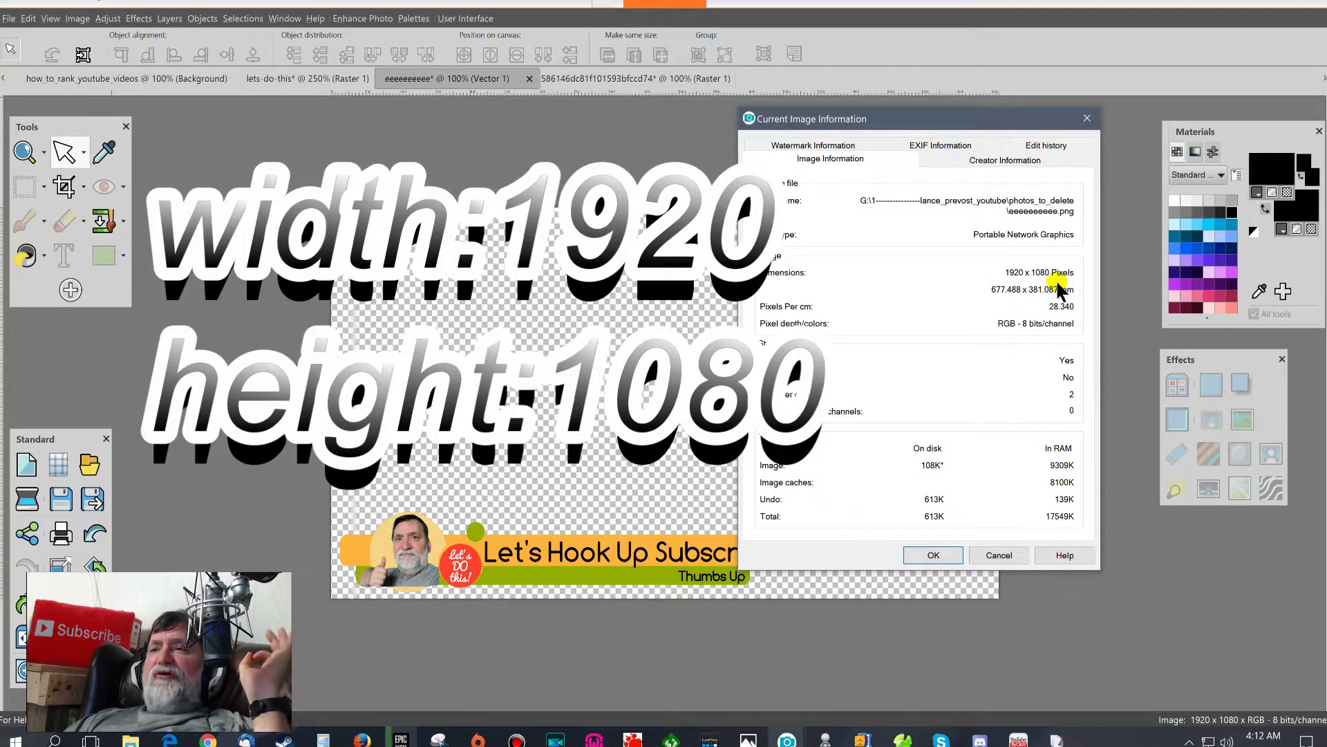
{"action": "left_click_drag", "start_coordinate": [921, 127], "coordinate": [1084, 136]}
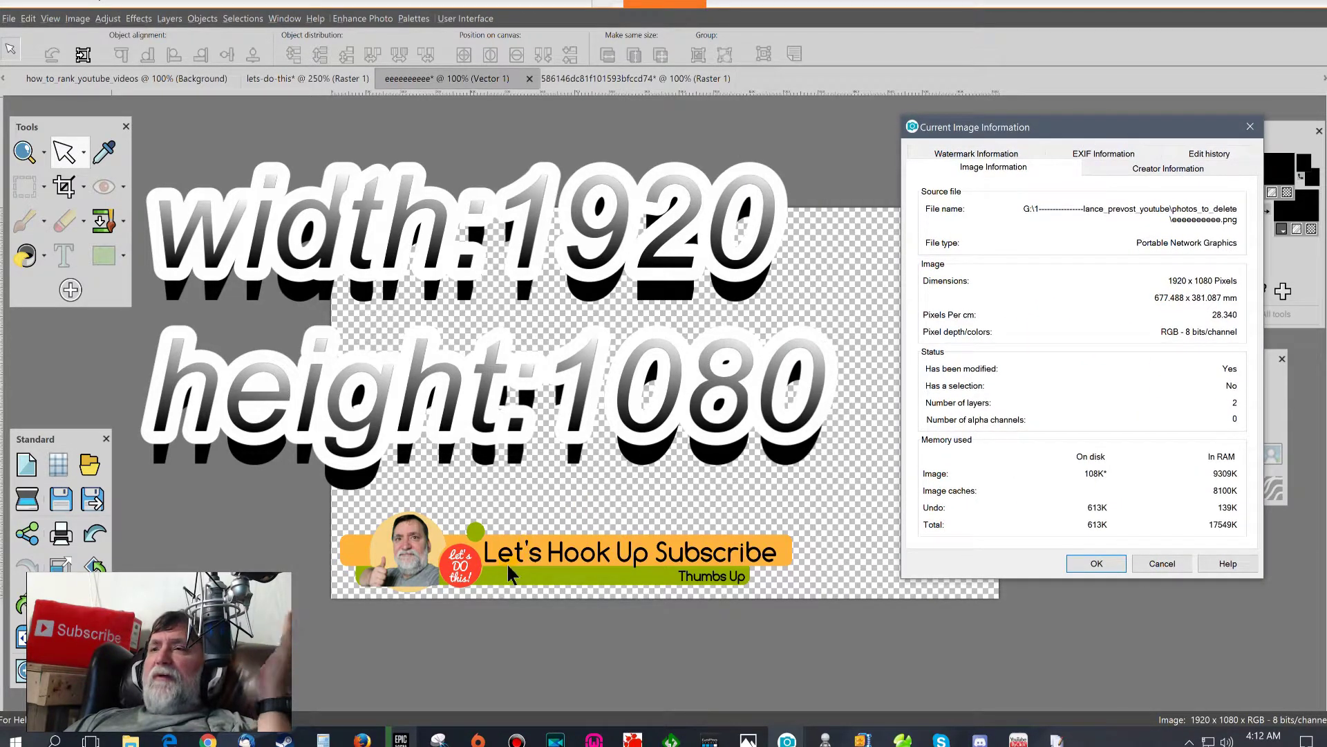